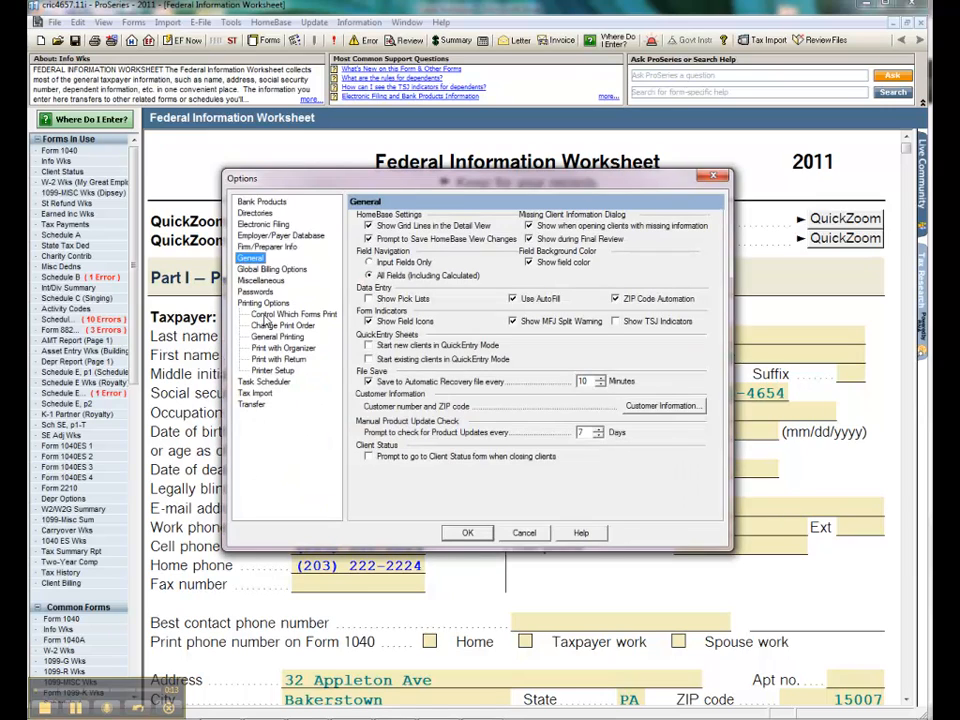
Review which forms print for the 2011 Federal Form 1040: Individual return, examining the government forms filed with return and the depreciation reports
left_click(266, 315)
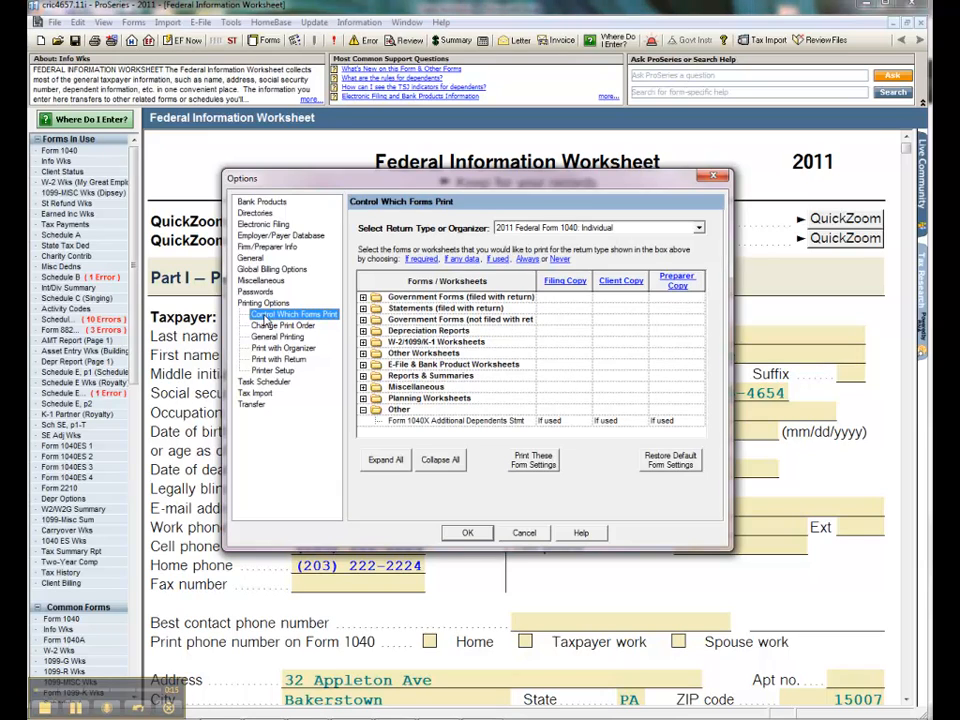
left_click(698, 228)
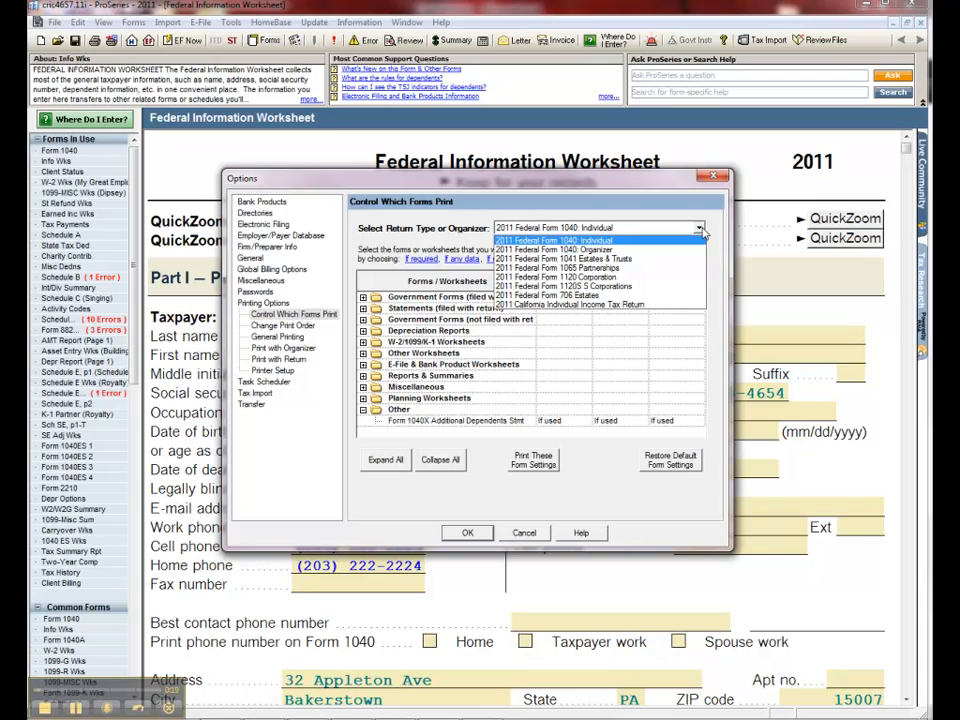
left_click(700, 229)
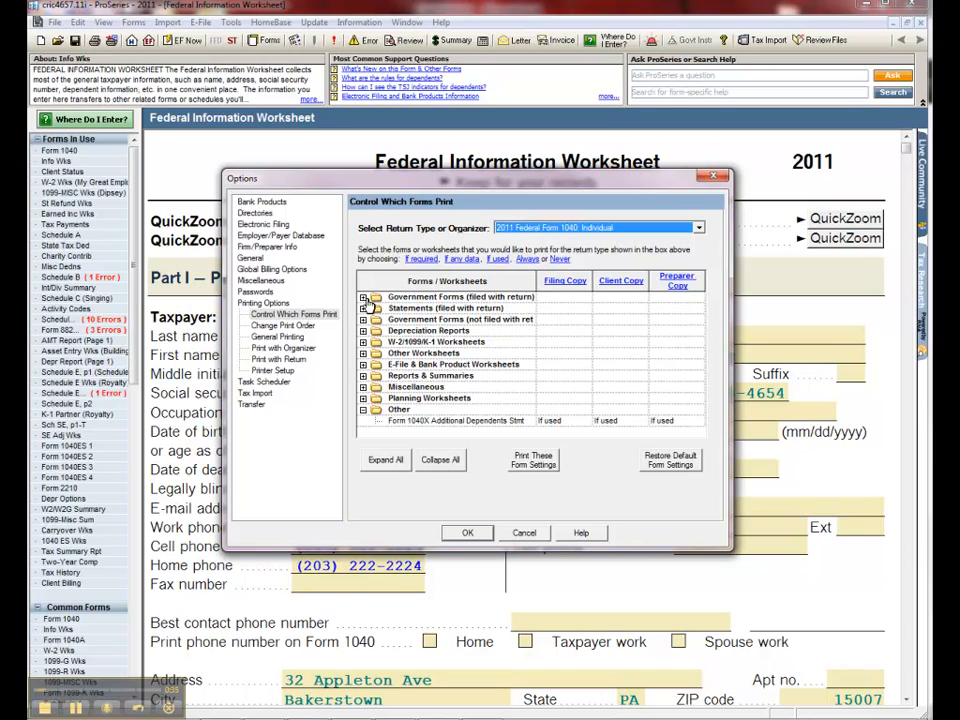
left_click(363, 298)
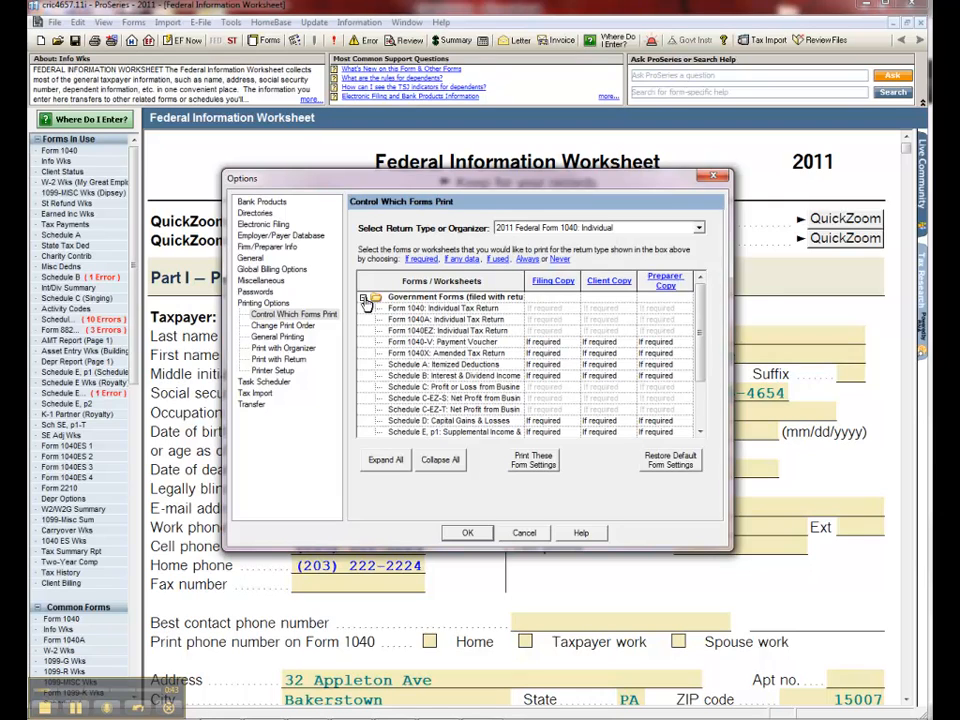
left_click(363, 298)
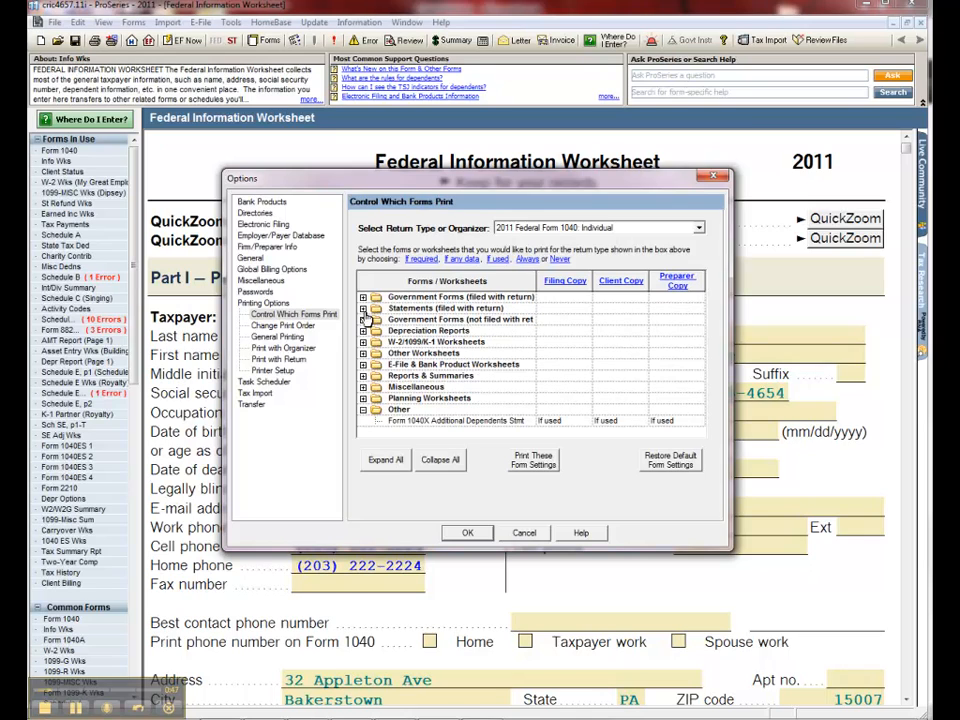
left_click(363, 331)
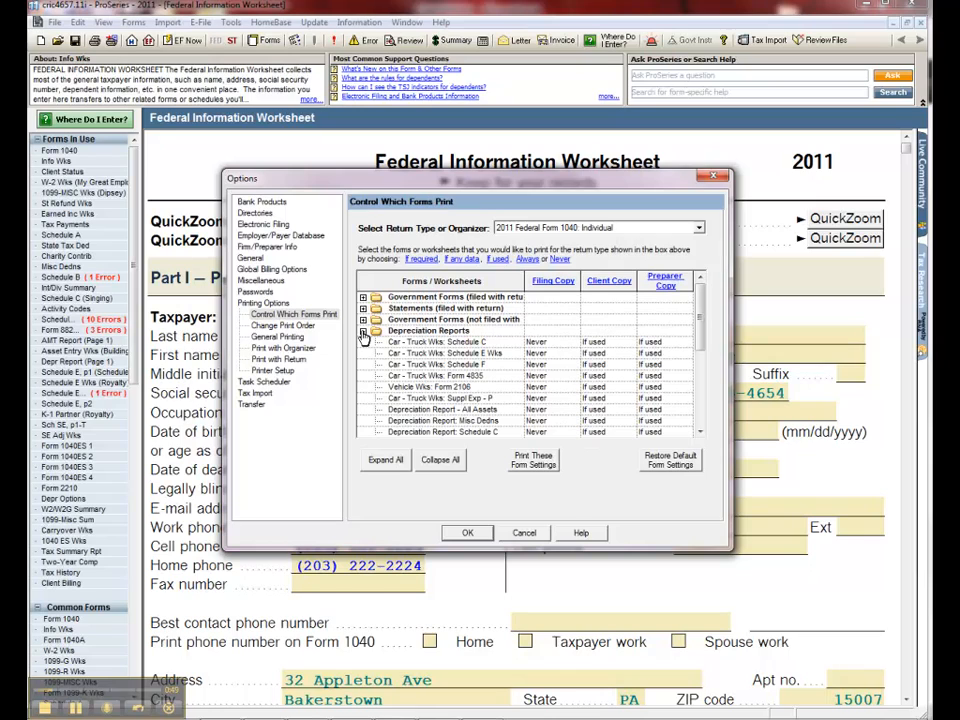
scroll(420, 380, "down", 1)
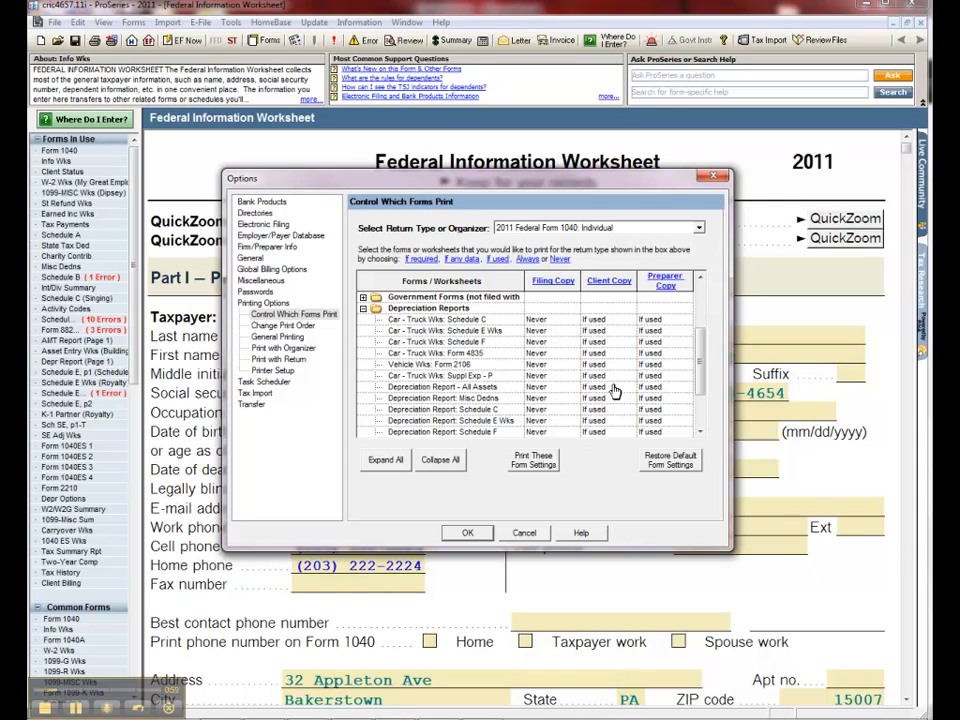
For the 2011 Federal Form 1040: Organizer, set Form W-2 Amounts to print Always in both the Short Organizer and Full Organizer client copies
left_click(699, 229)
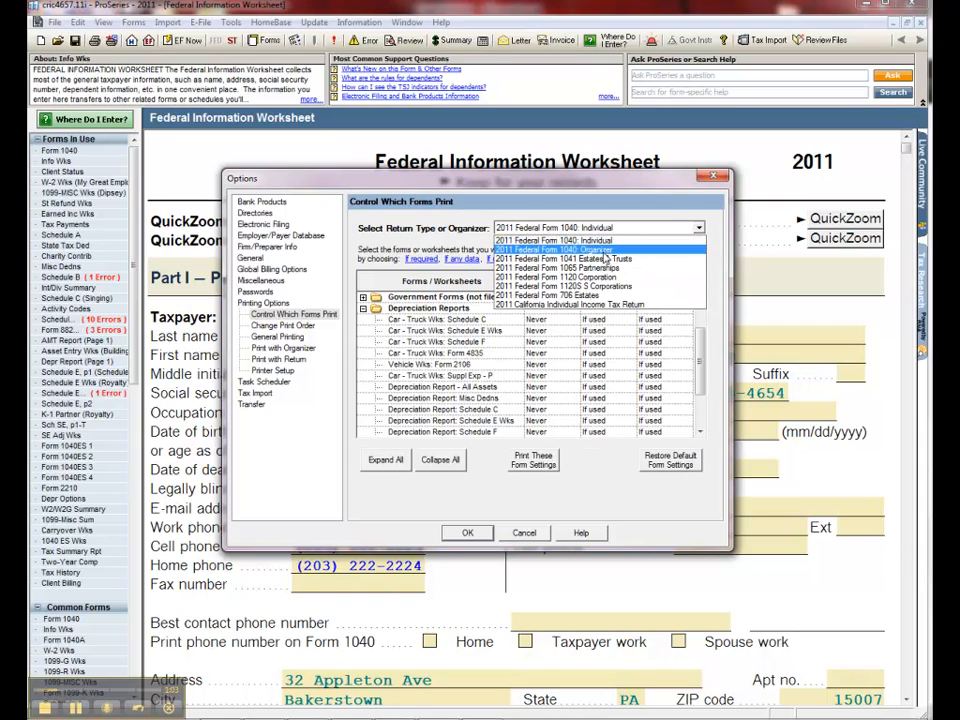
left_click(560, 249)
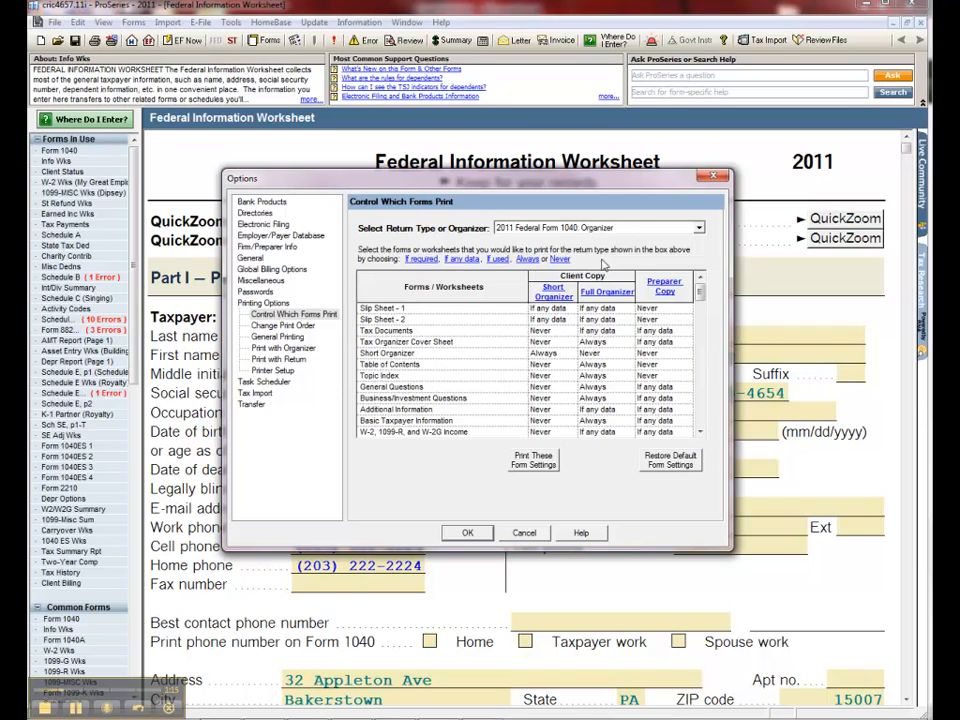
left_click(700, 432)
left_click(700, 432)
left_click(700, 432)
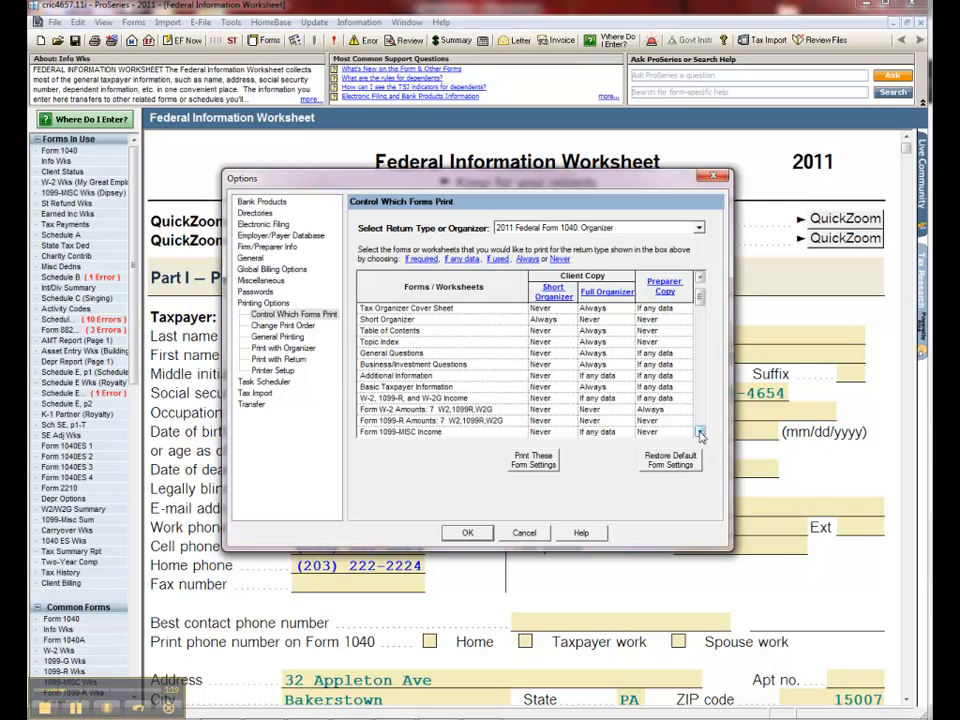
left_click(566, 416)
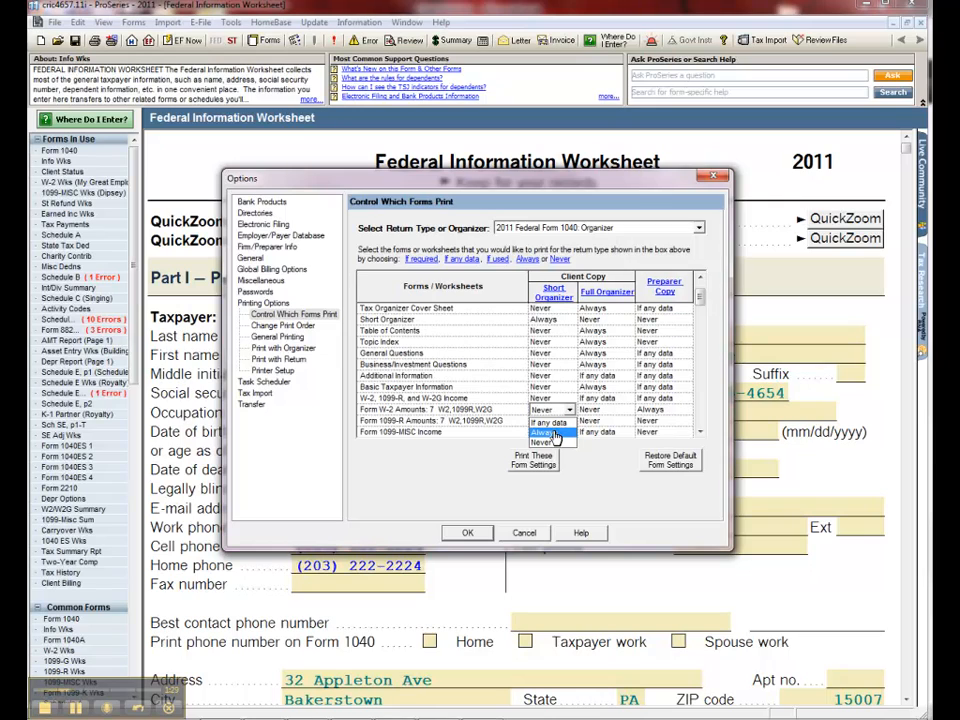
left_click(555, 437)
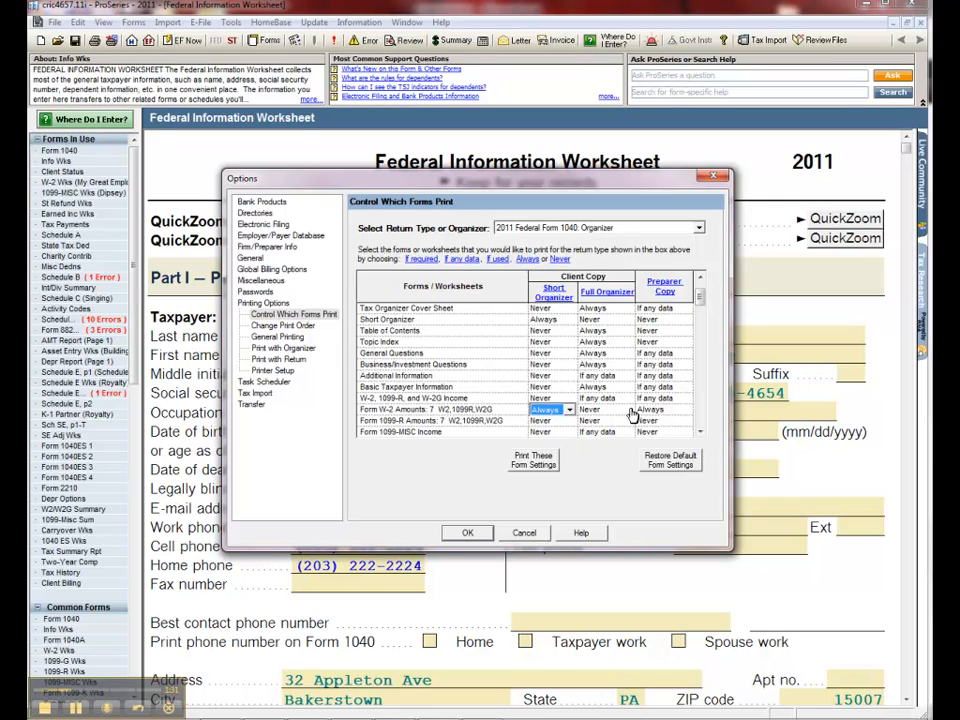
left_click(626, 412)
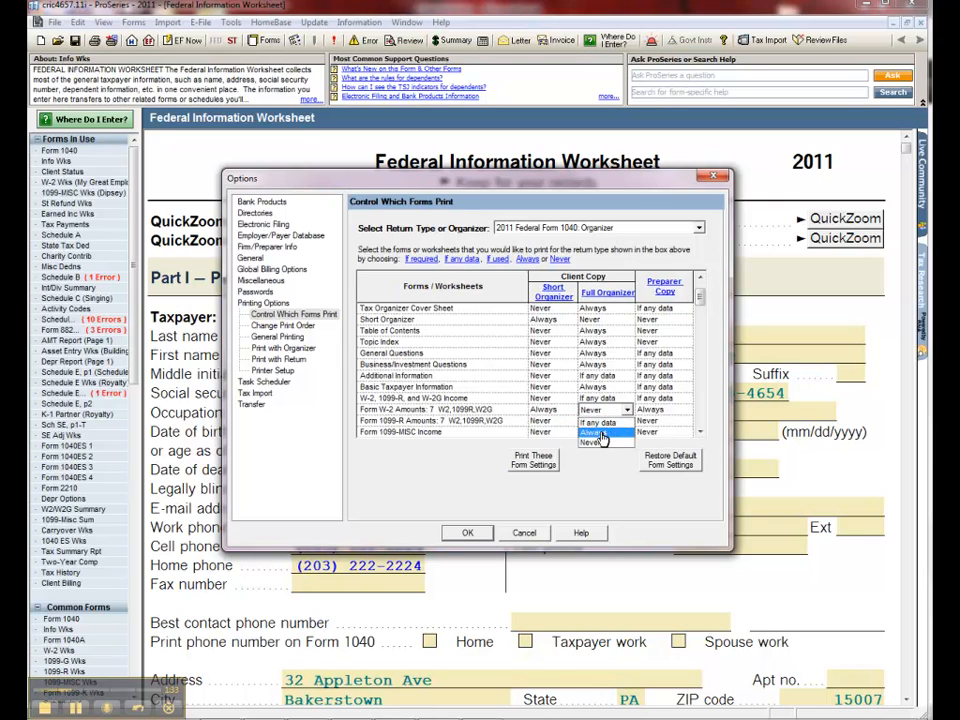
left_click(608, 431)
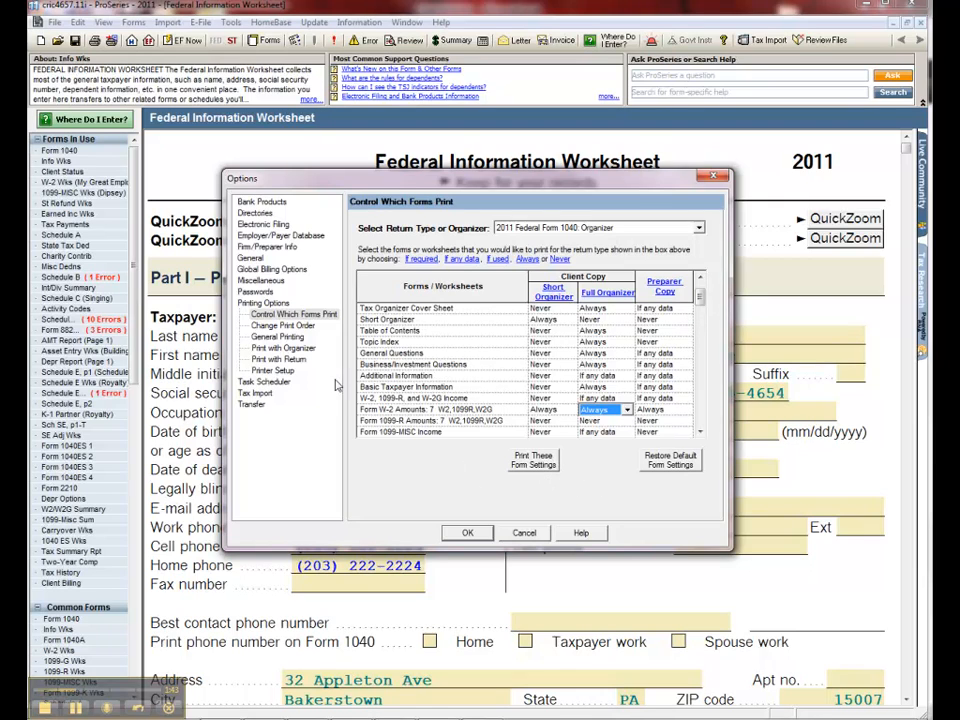
In the filing copy's print order, move the Form 1040ES 1 estimated tax voucher down below the IRS e-file Authentication Statement
left_click(306, 328)
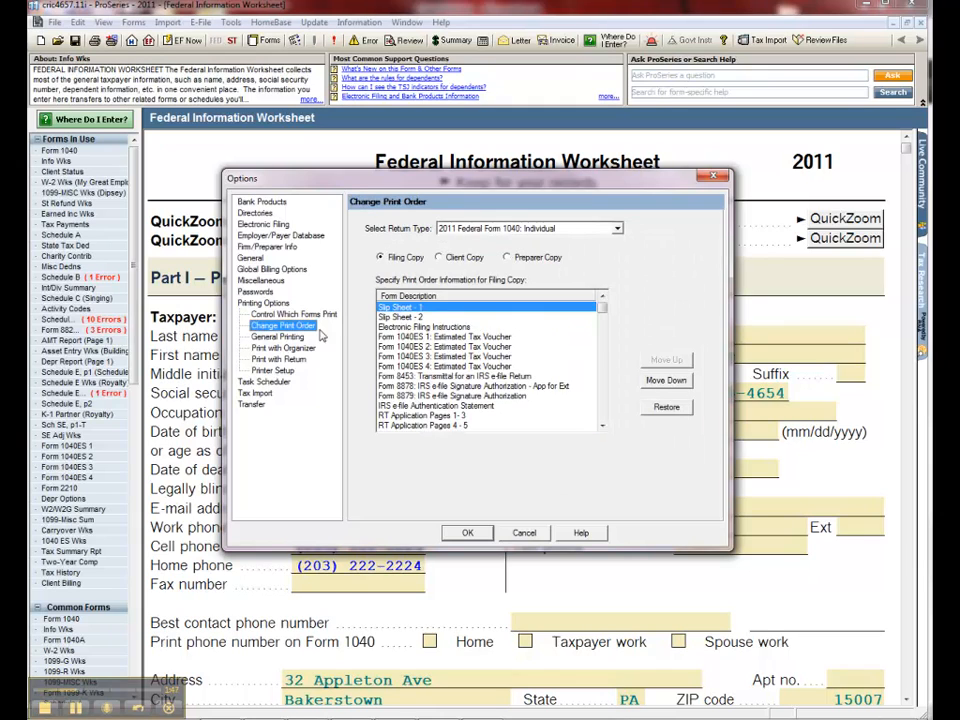
left_click(560, 337)
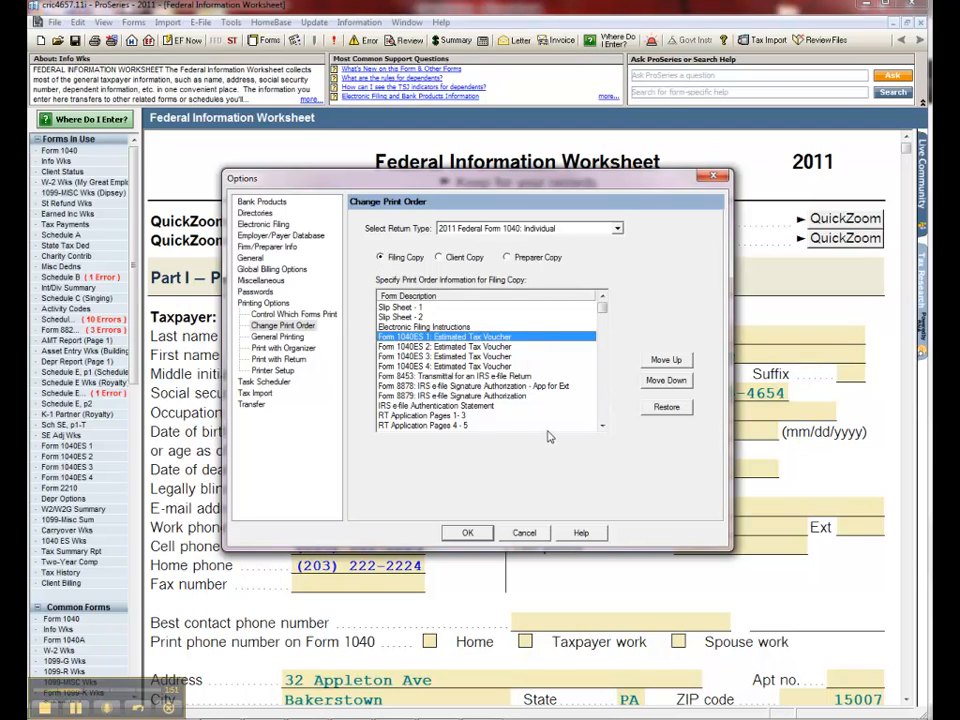
left_click(666, 381)
left_click(666, 381)
left_click(667, 382)
left_click(667, 382)
left_click(667, 382)
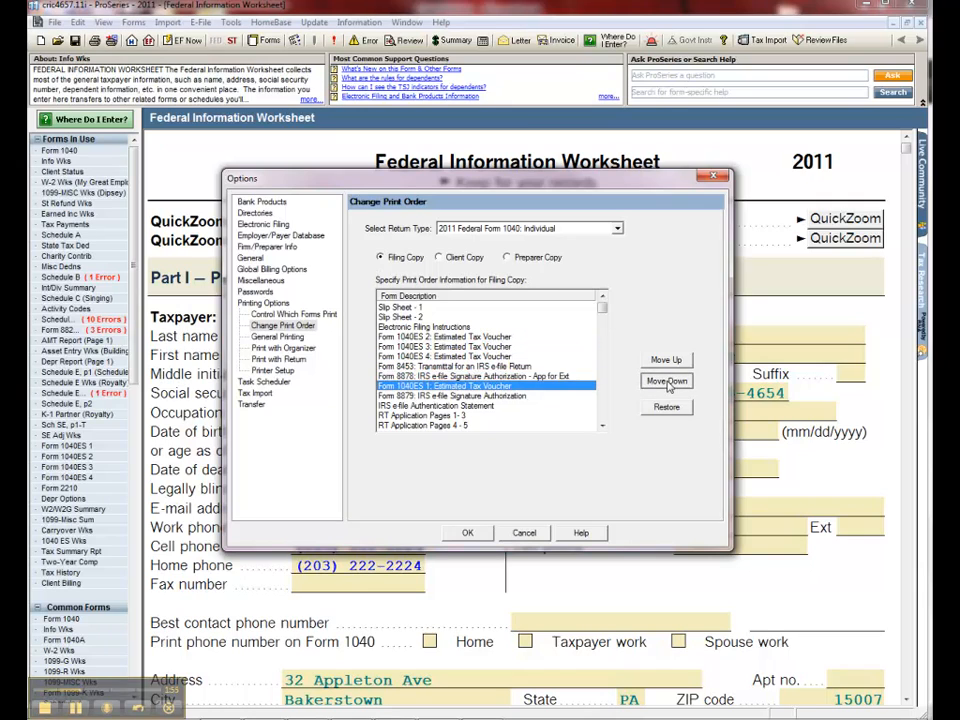
left_click(667, 382)
left_click(667, 382)
Move the Form 1040ES 2, 3 and 4 vouchers together down the filing copy's print order, below the Consent to Use of Tax Return Information form
left_click(457, 338)
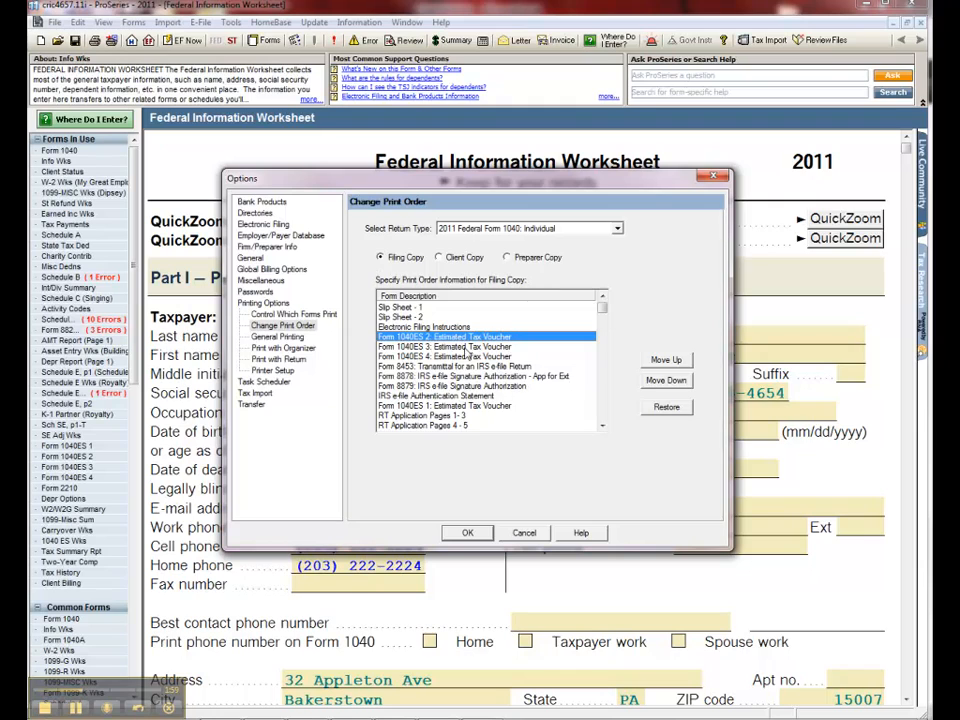
left_click(474, 357, "shift")
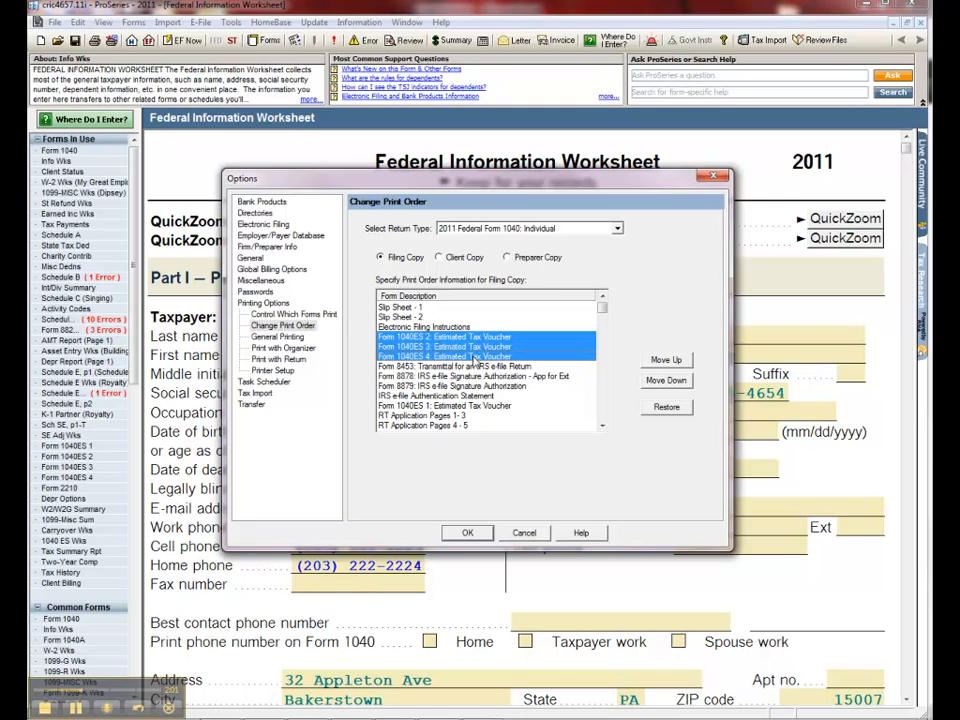
left_click(667, 381)
left_click(667, 381)
double_click(667, 382)
left_click(667, 382)
double_click(667, 382)
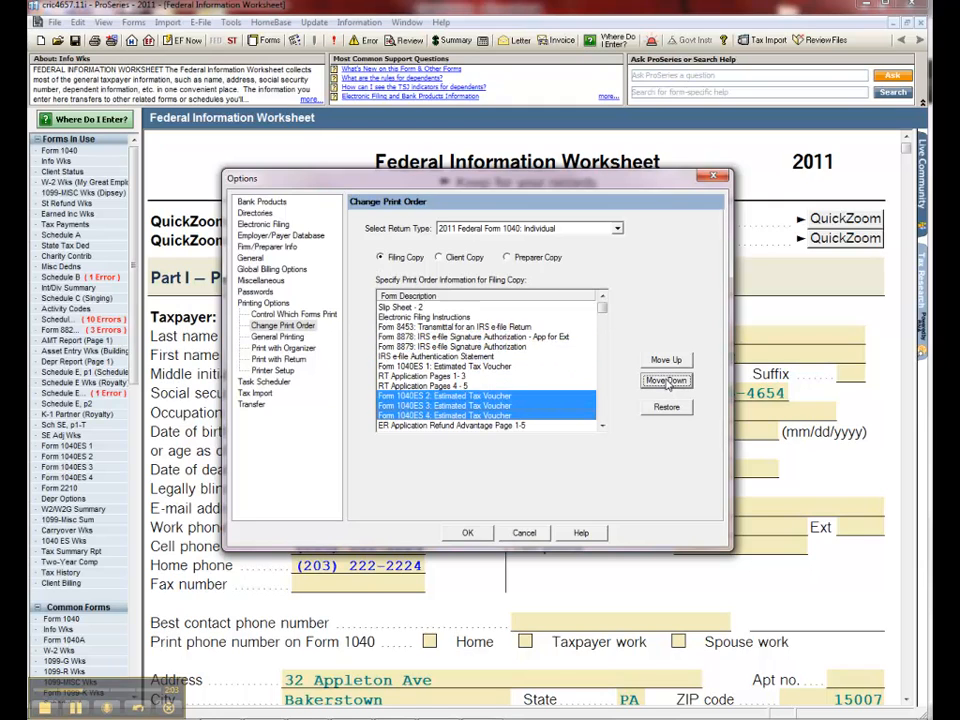
double_click(666, 383)
double_click(665, 383)
left_click(665, 383)
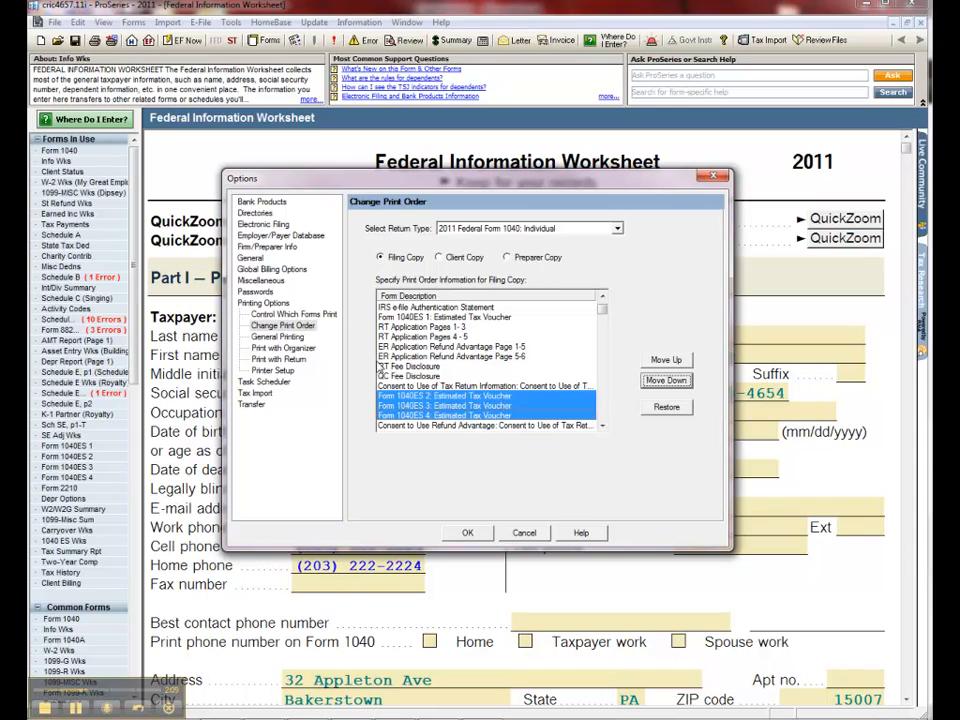
left_click(618, 229)
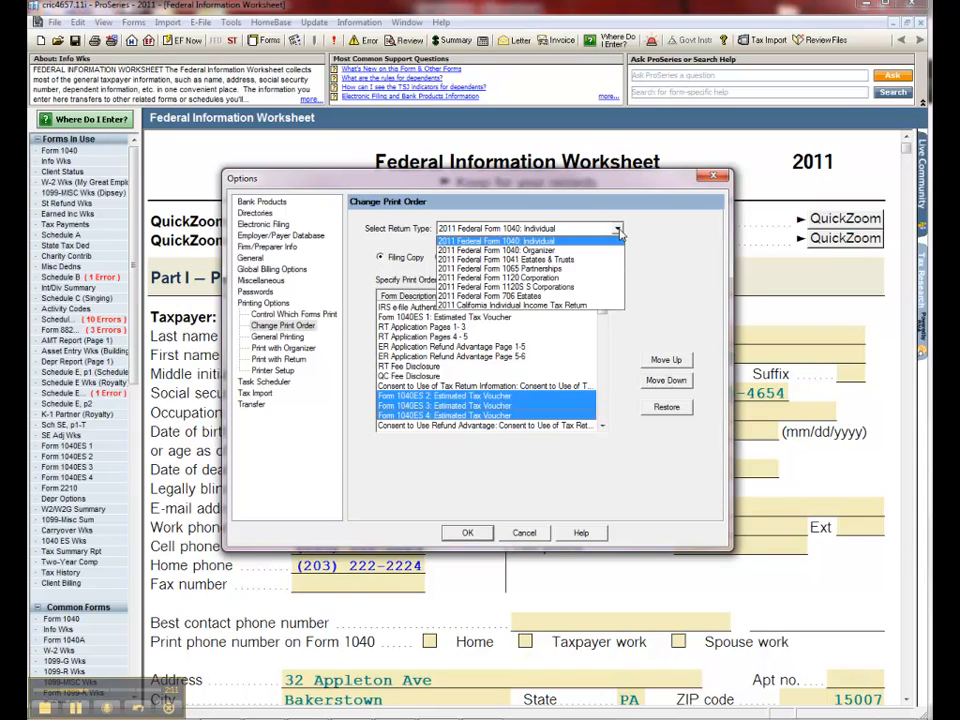
left_click(620, 232)
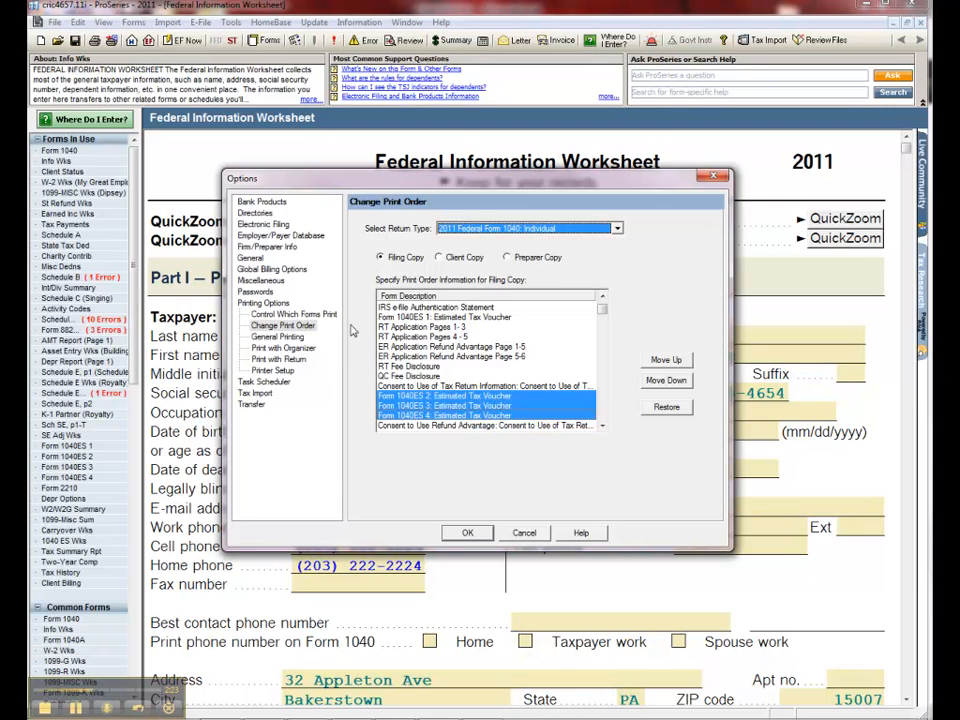
Enable printing the preparer's ID on the filing copy only in the general printing options
left_click(279, 337)
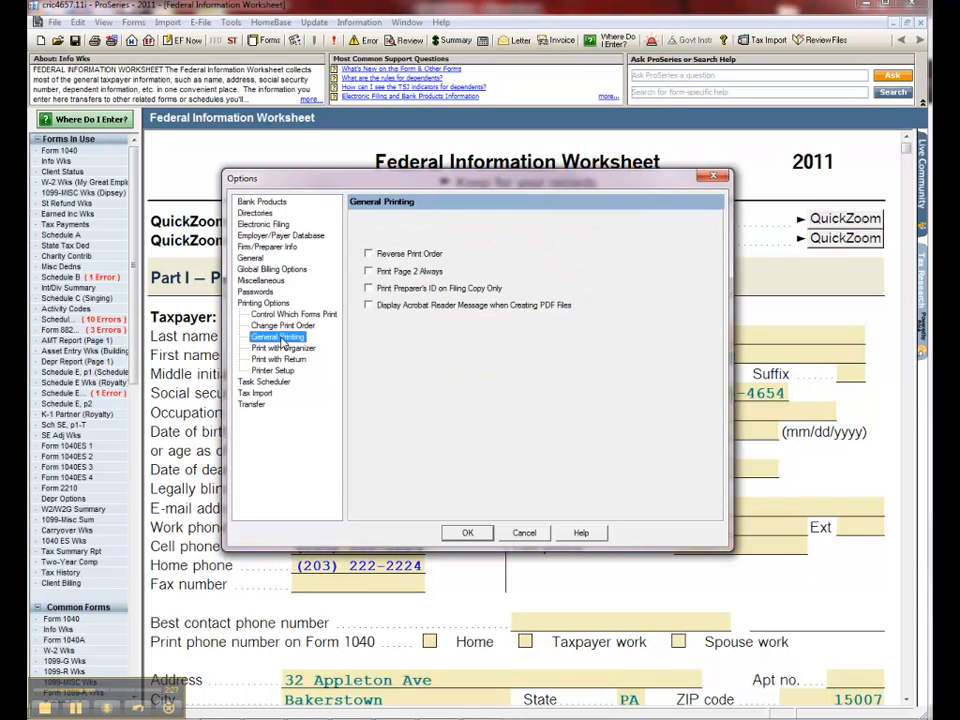
left_click(368, 288)
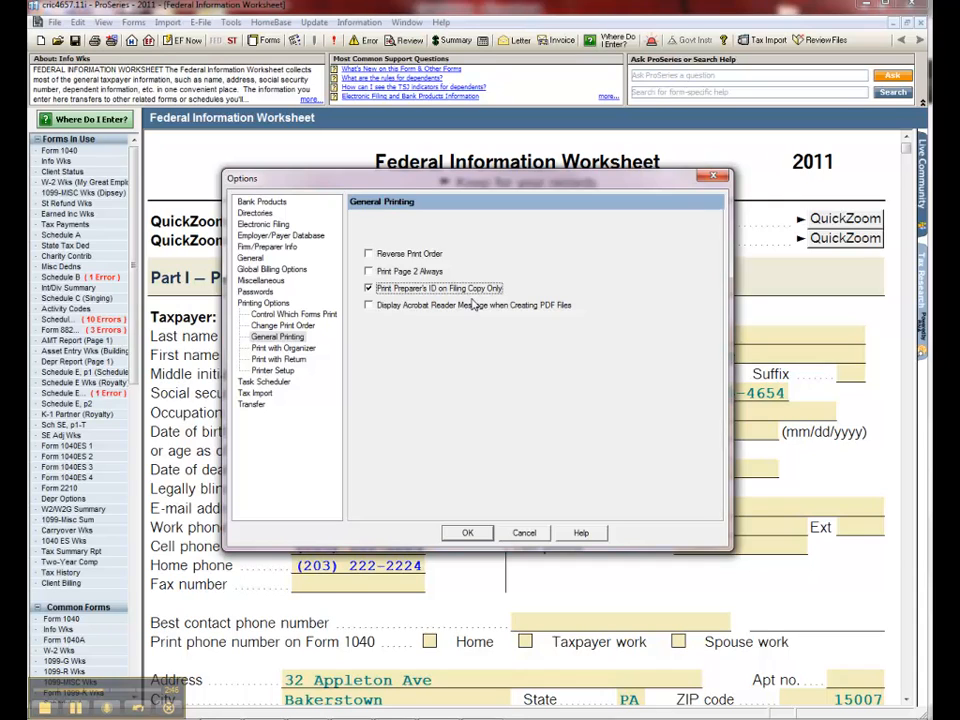
Review the Print with Organizer, Print with Return and Printer Setup options, and close the options without saving
left_click(296, 349)
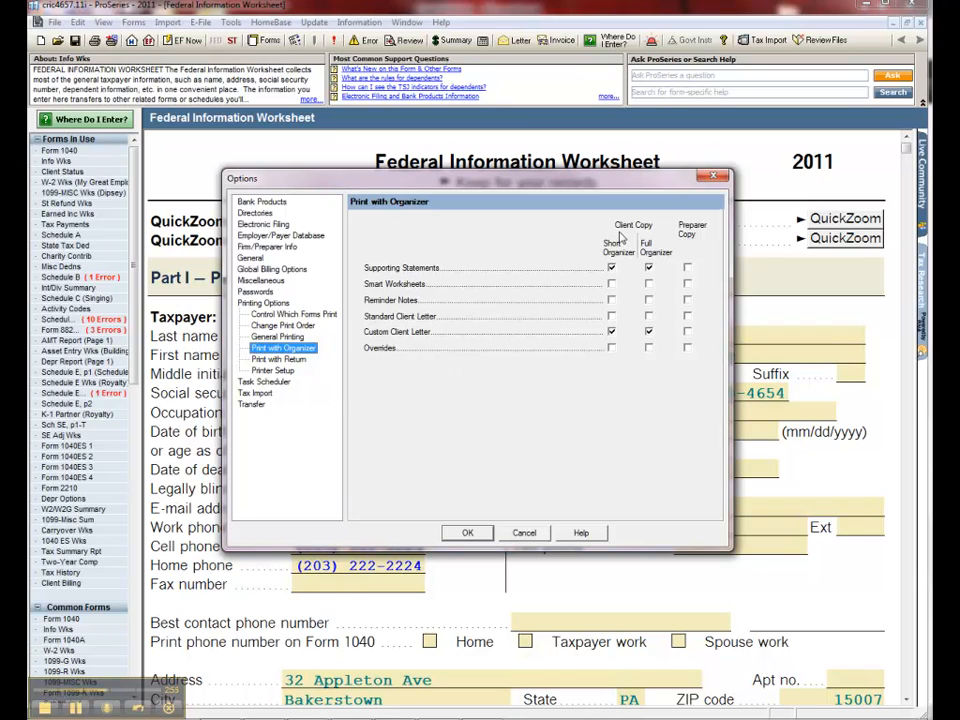
left_click(278, 361)
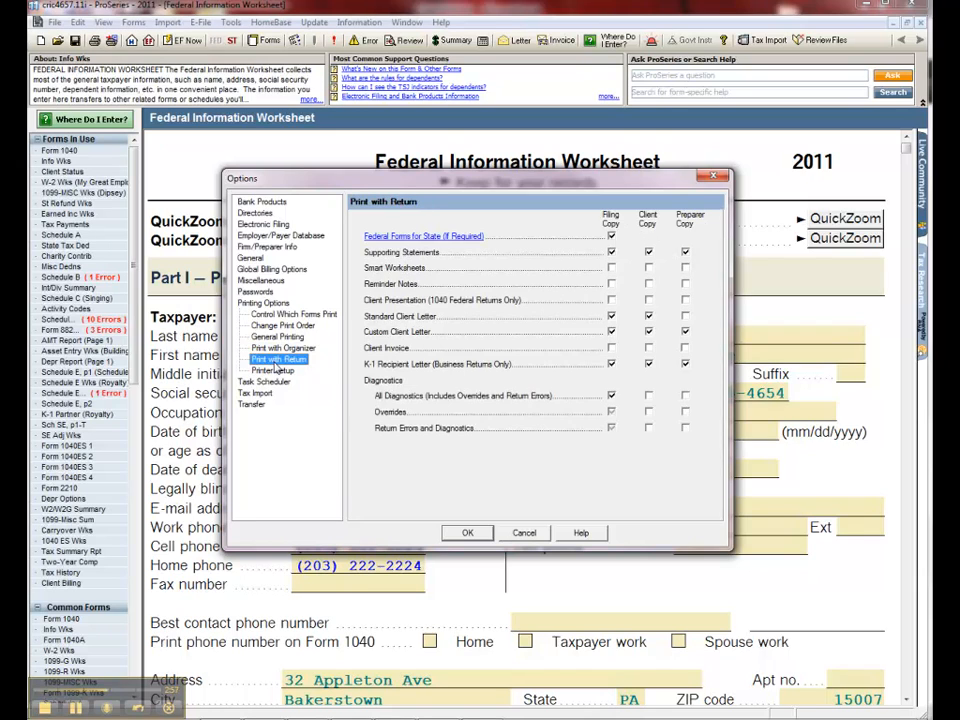
left_click(278, 371)
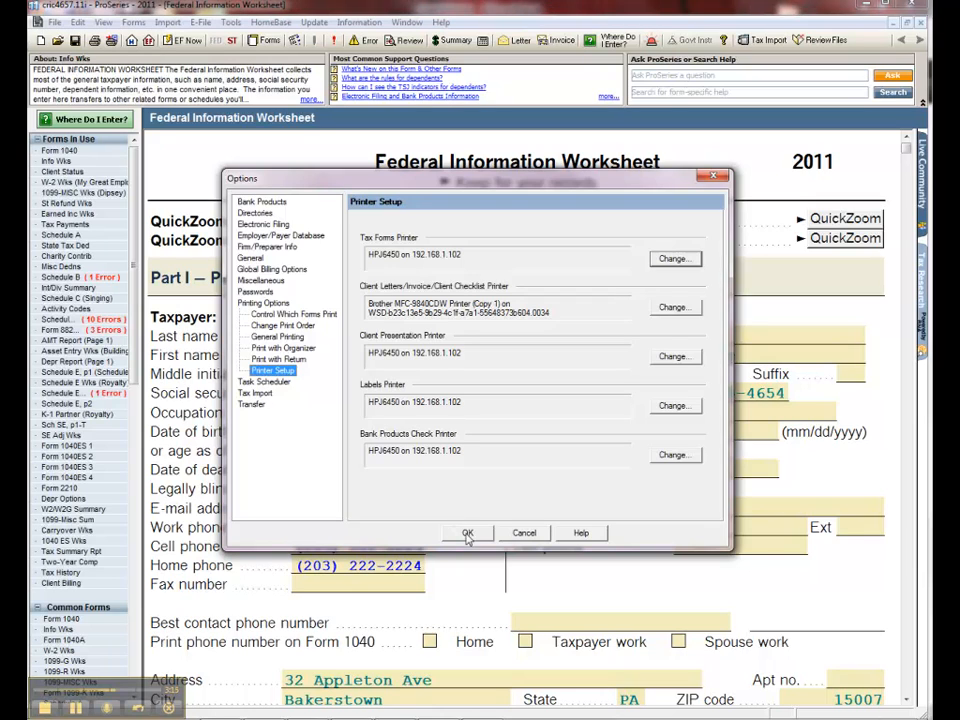
left_click(525, 534)
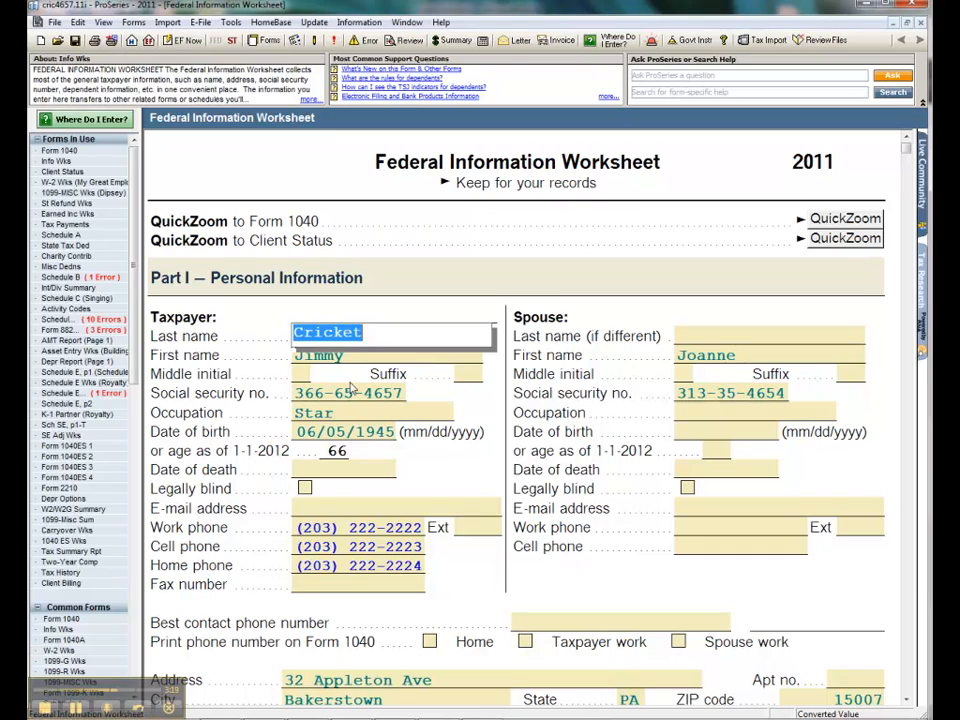
Set up printing of this client's return with the client copy included and the filing copy's watermark set to "Draft Copy"
left_click(94, 41)
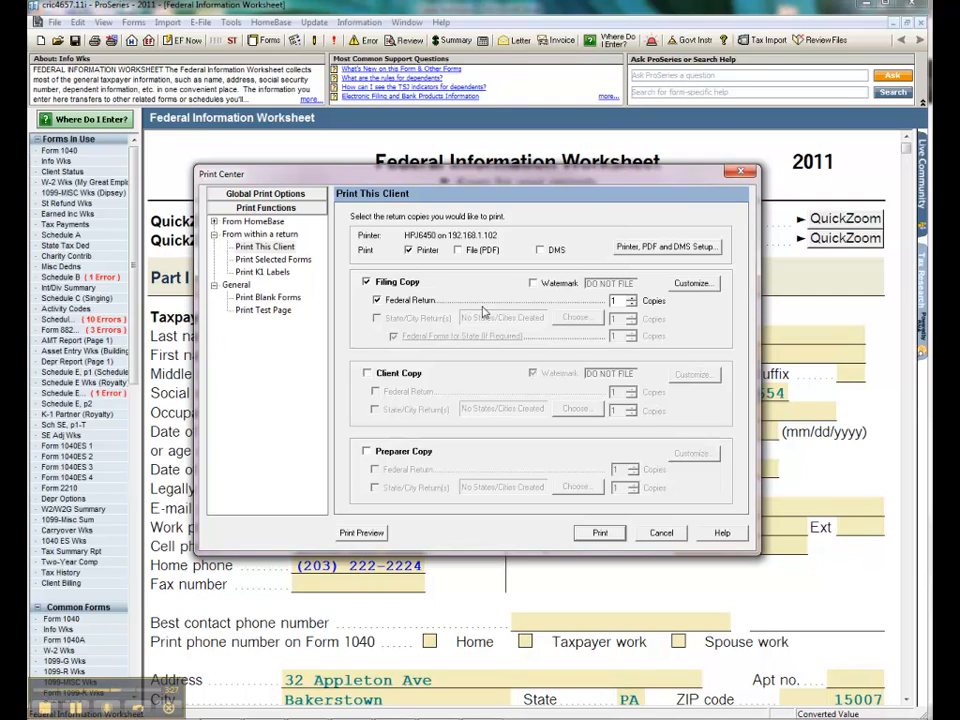
left_click(367, 373)
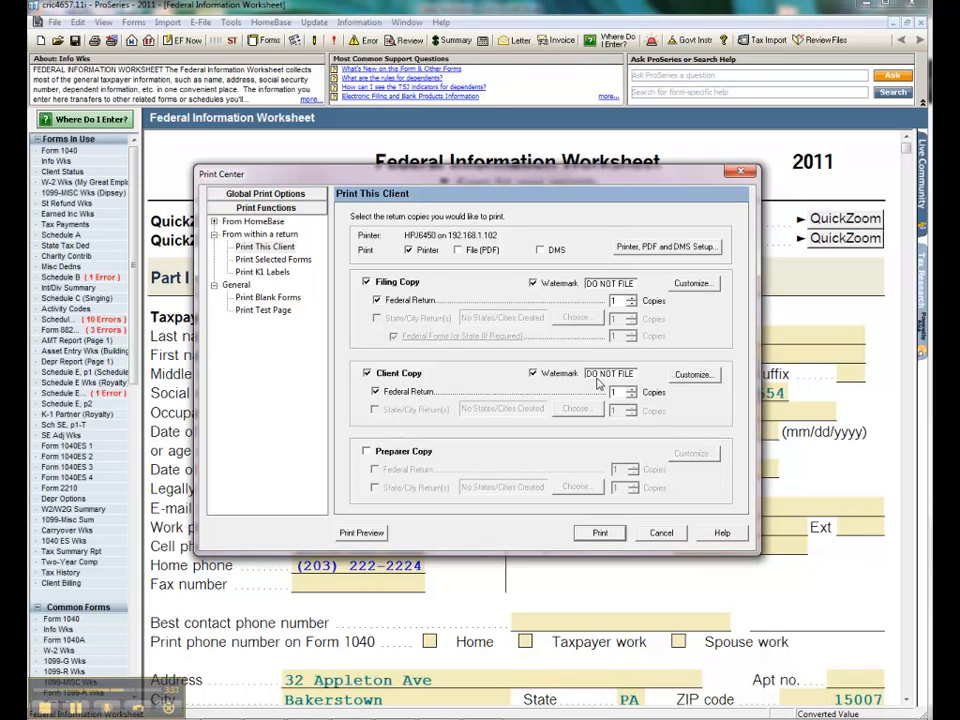
left_click(632, 284)
left_click_drag(633, 284, 574, 291)
type("Draft Copy")
Replace the client copy's watermark text with "Client Copy"
left_click(634, 373)
left_click_drag(634, 373, 570, 375)
type("Client Cop")
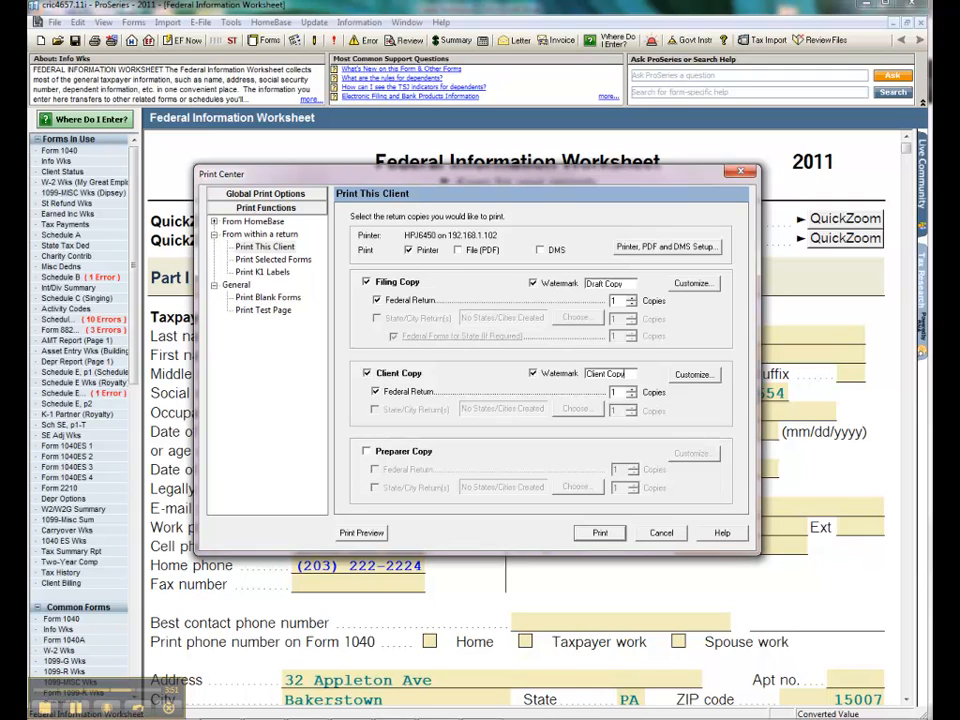
Preview Form 1040: Individual Tax Return in the filing and client copies to check their watermarks, and close the preview and Print Center
left_click(362, 533)
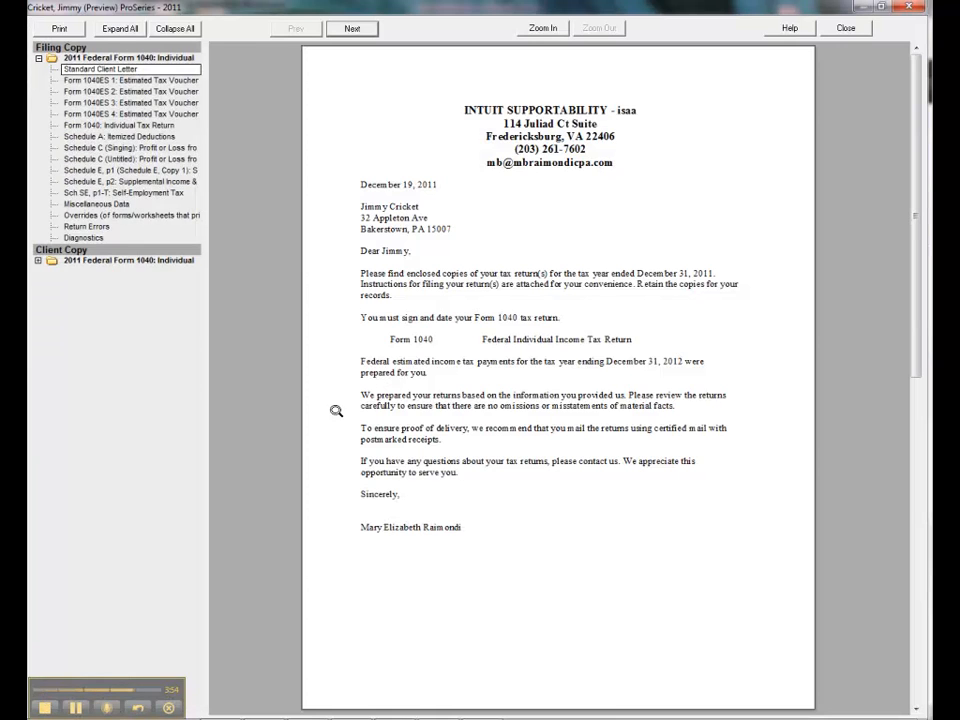
left_click(95, 125)
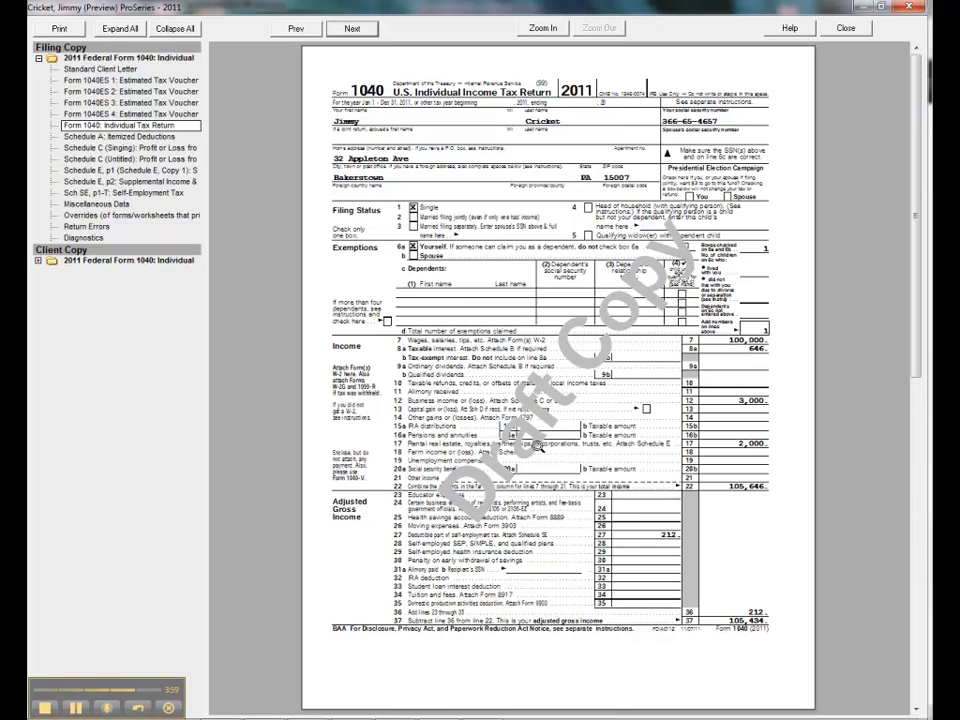
left_click(38, 261)
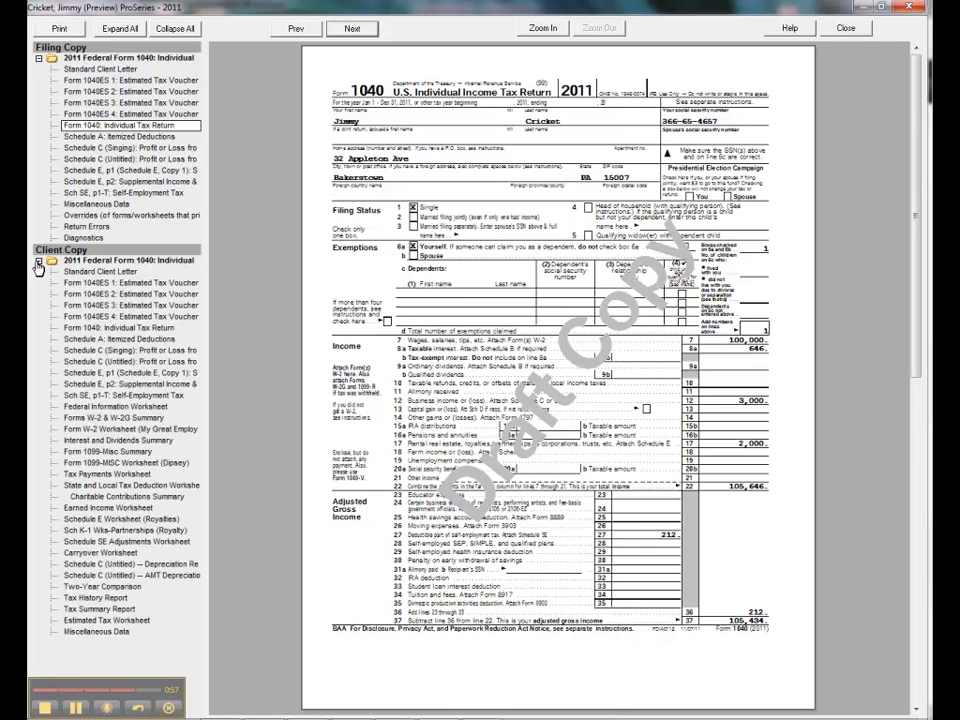
left_click(94, 328)
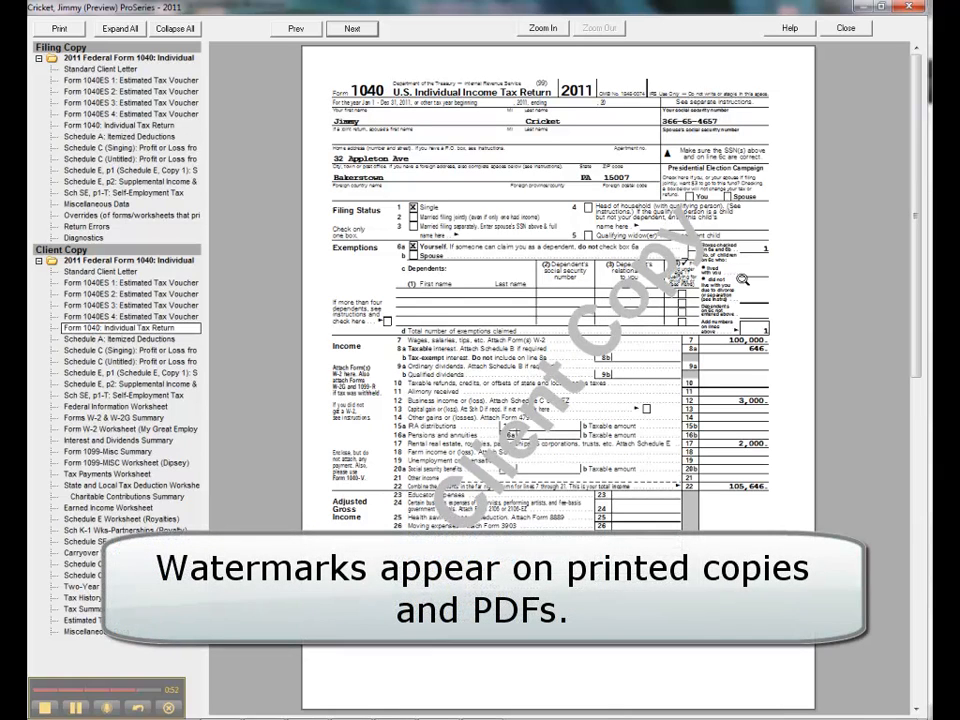
left_click(846, 29)
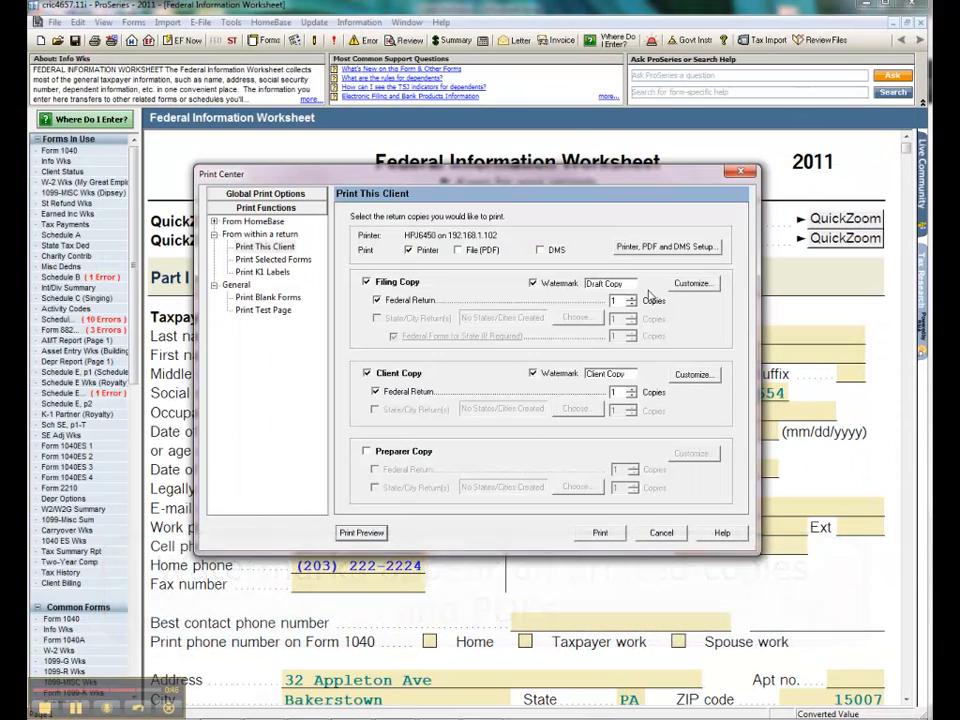
left_click(741, 175)
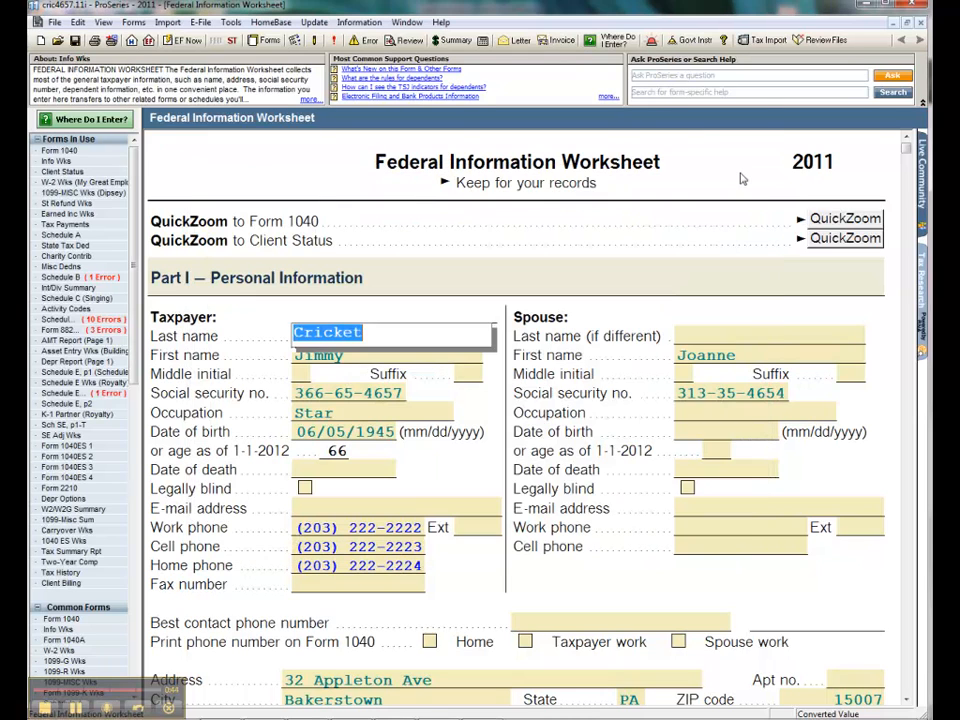